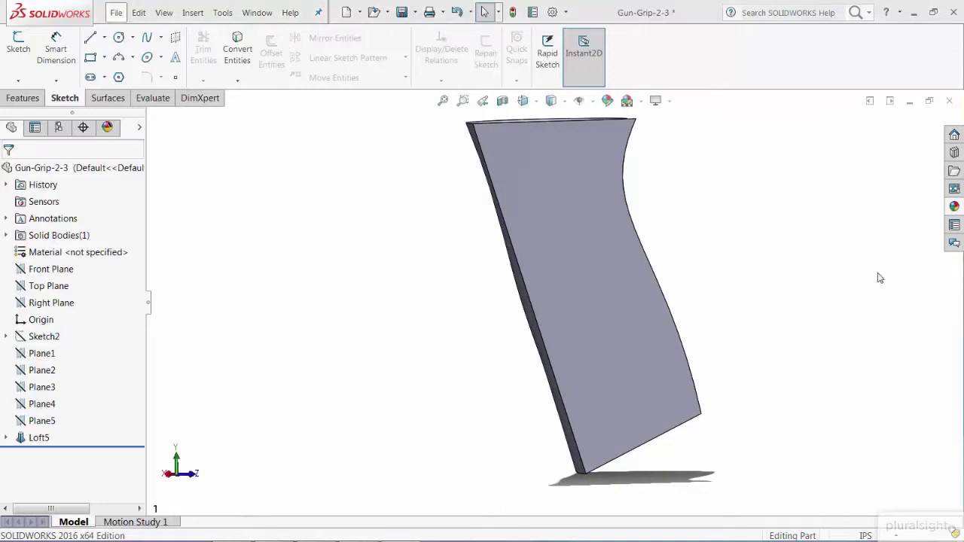
- Mirror the lofted grip body about the Right Plane with solids merged
click(22, 98)
click(515, 78)
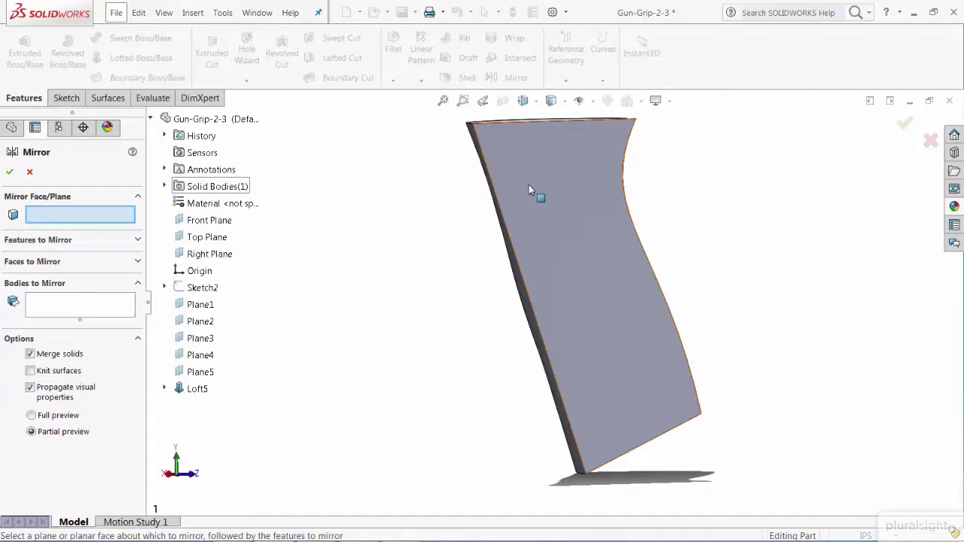
click(197, 256)
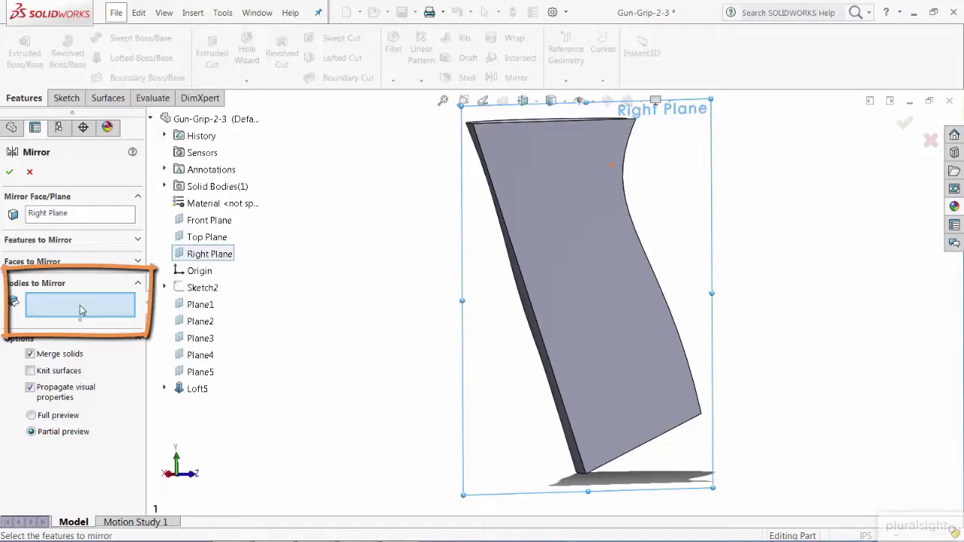
click(540, 170)
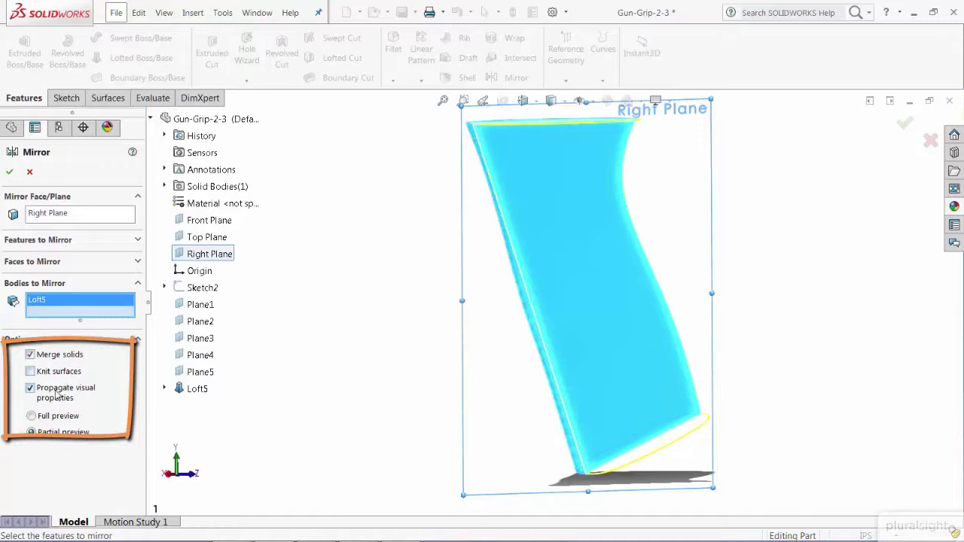
click(11, 173)
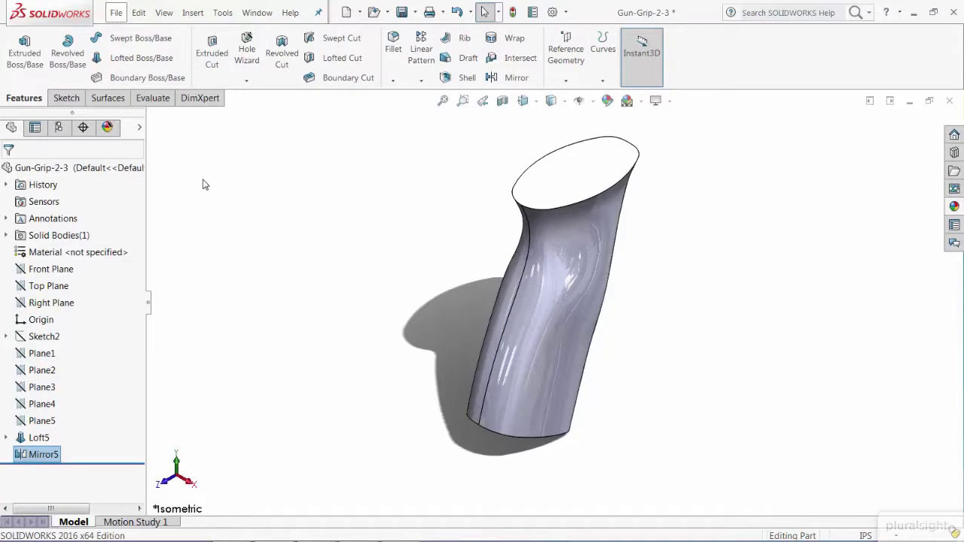
click(876, 306)
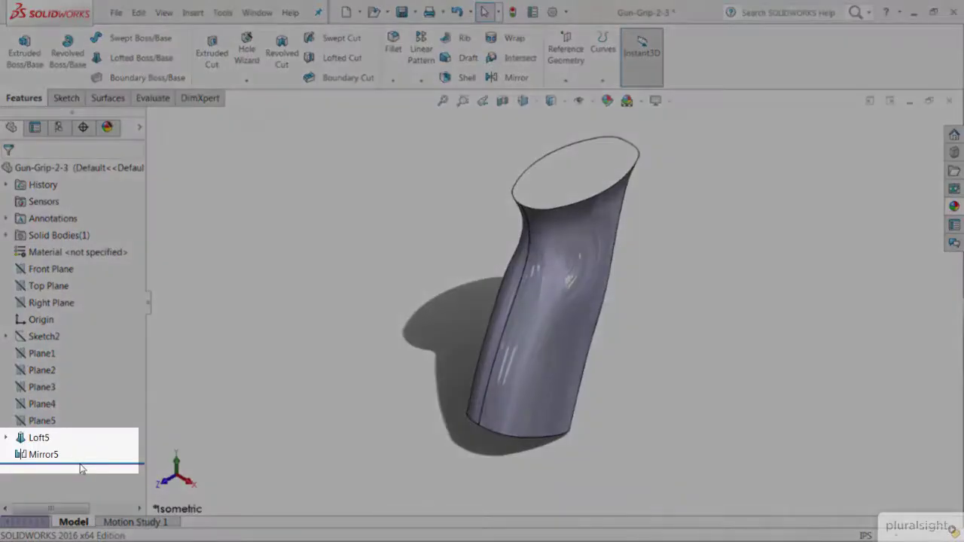
- Roll the model back to before the mirror and offset the grip's curved outer face inward by 0.20 in
drag(82, 463, 83, 446)
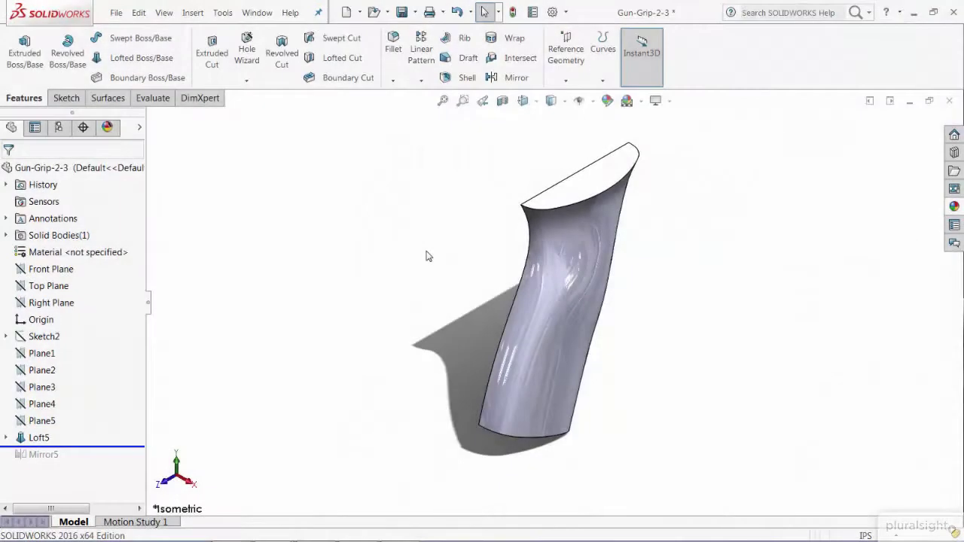
click(111, 101)
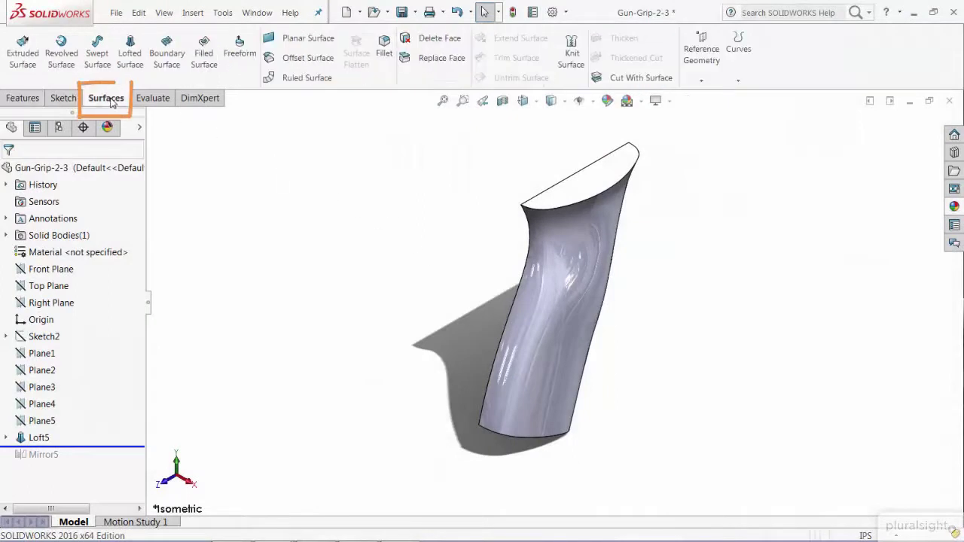
click(331, 64)
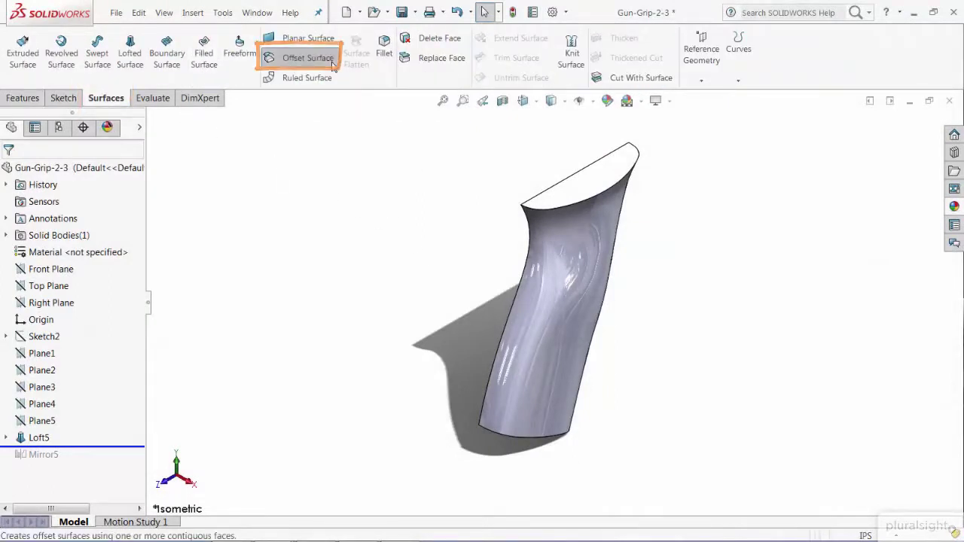
click(537, 295)
click(86, 251)
text(.2)
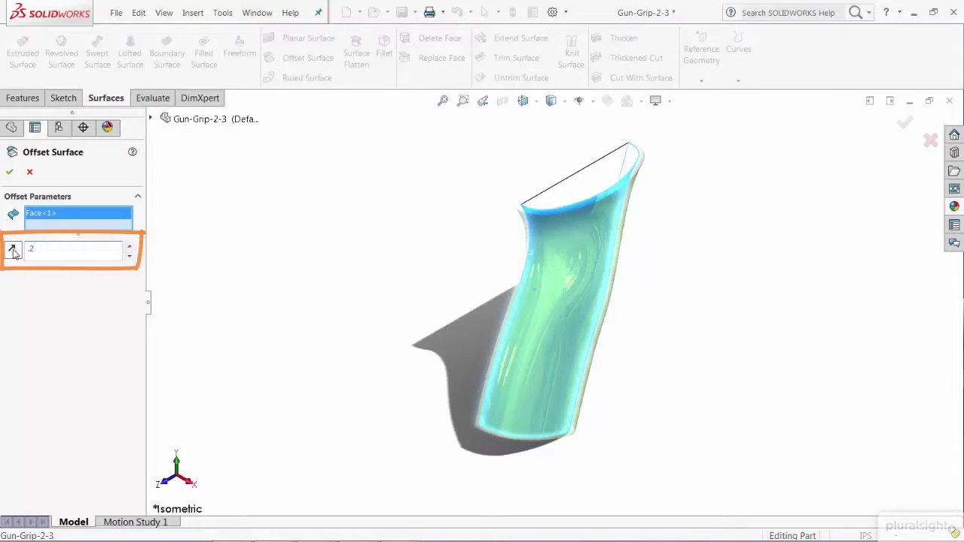
click(13, 253)
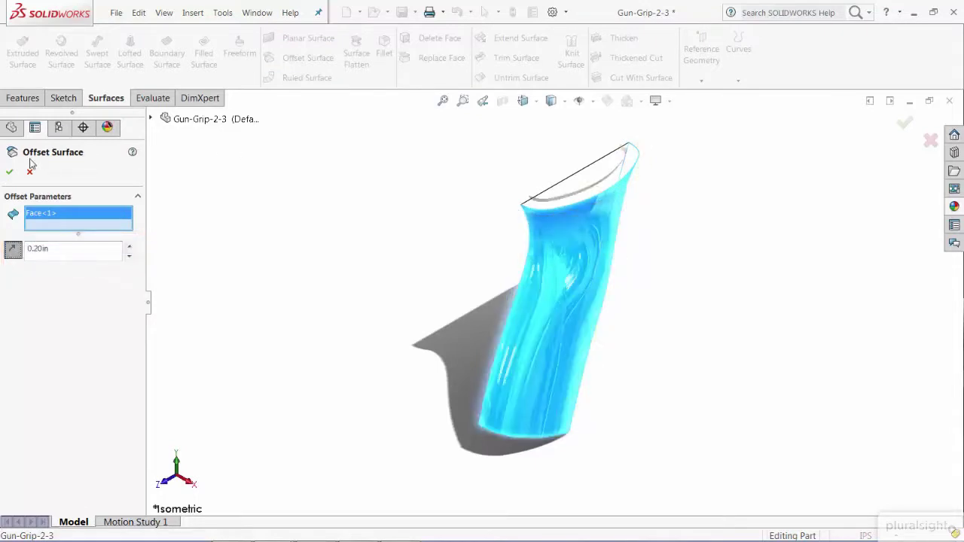
click(9, 172)
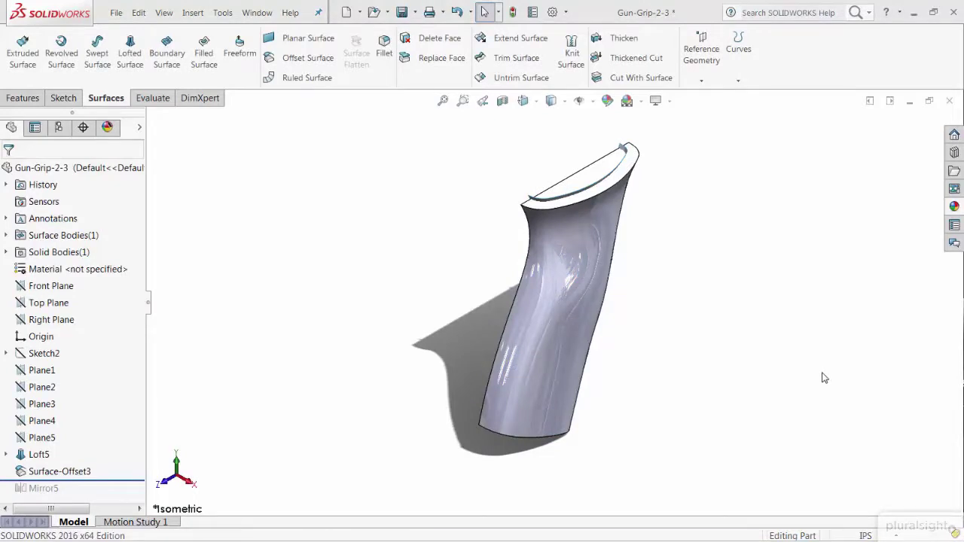
- Extend the bottom edge chain of the offset surface by a distance of 0.05 in, keeping the same-surface extension type
key(ctrl+8)
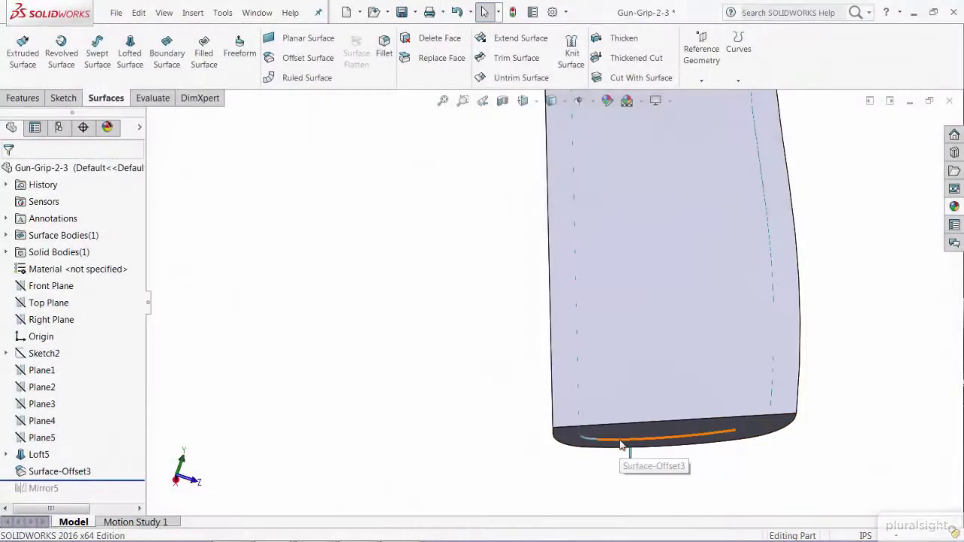
click(512, 38)
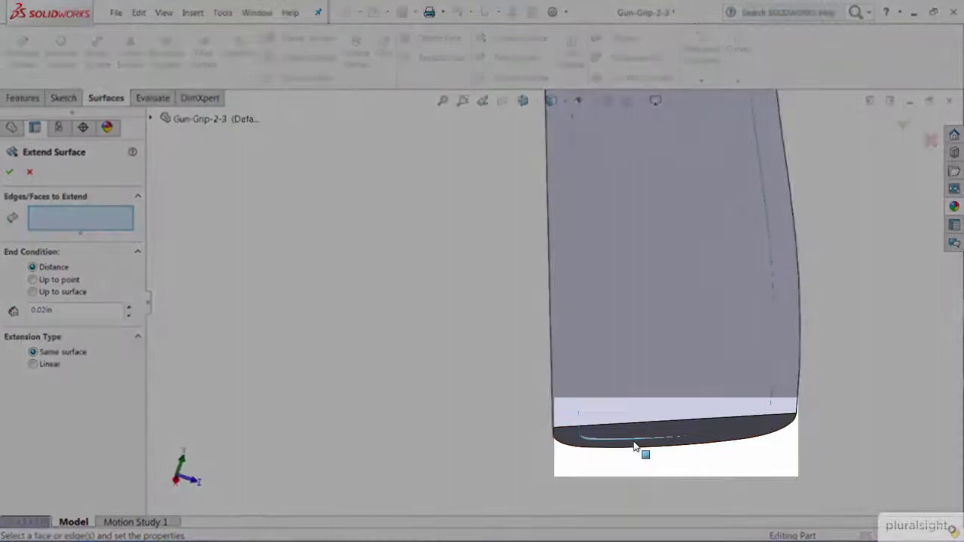
click(635, 445)
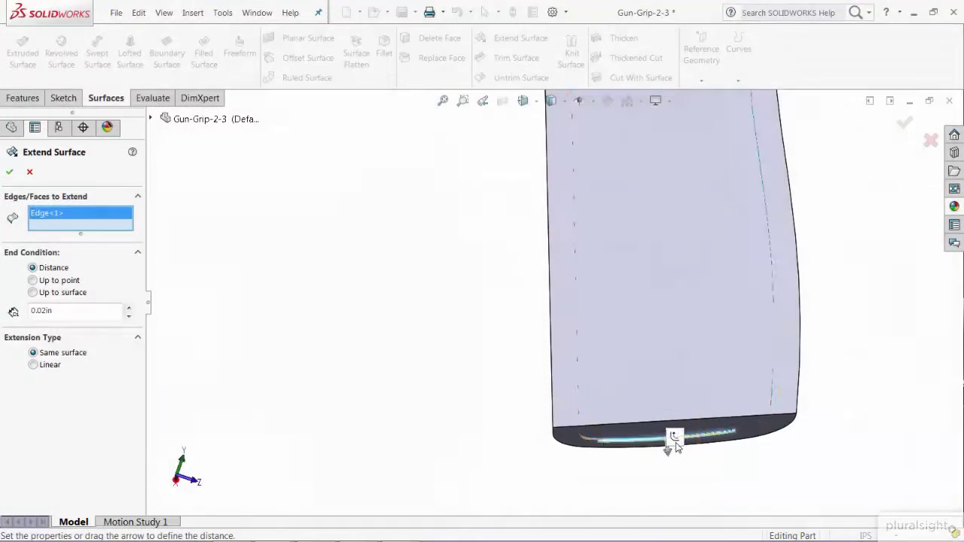
click(675, 443)
double_click(47, 311)
text(.0)
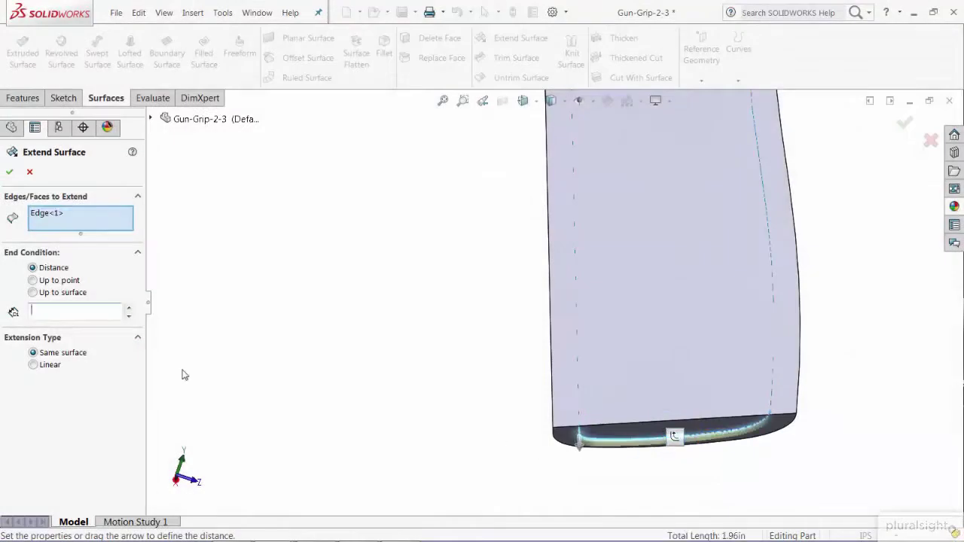
text(5)
key(Return)
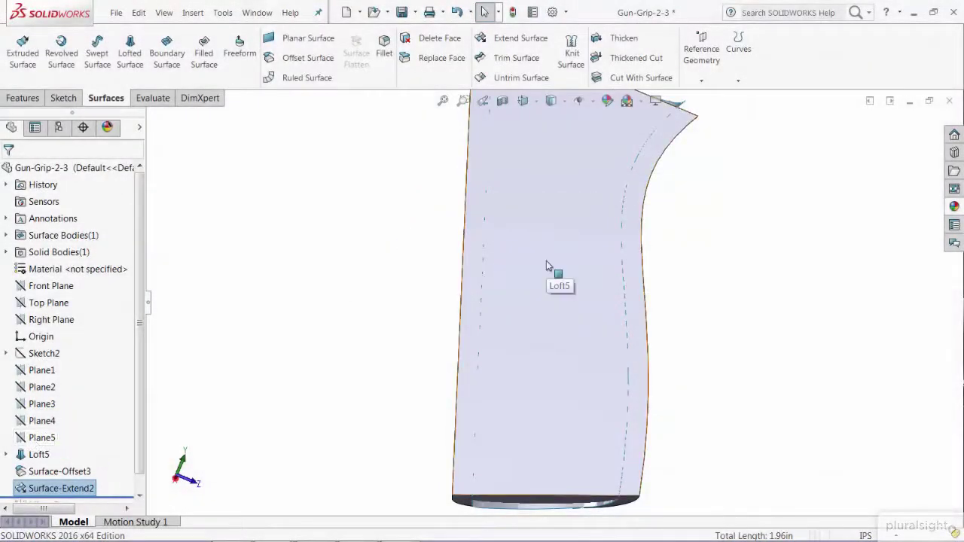
- Hide the solid loft body so only the offset surface is shown
right_click(546, 260)
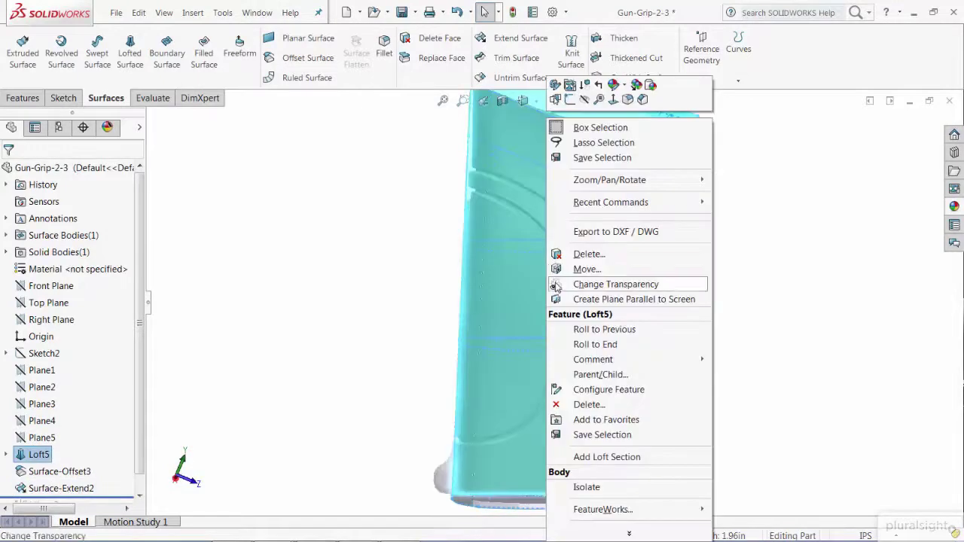
click(584, 99)
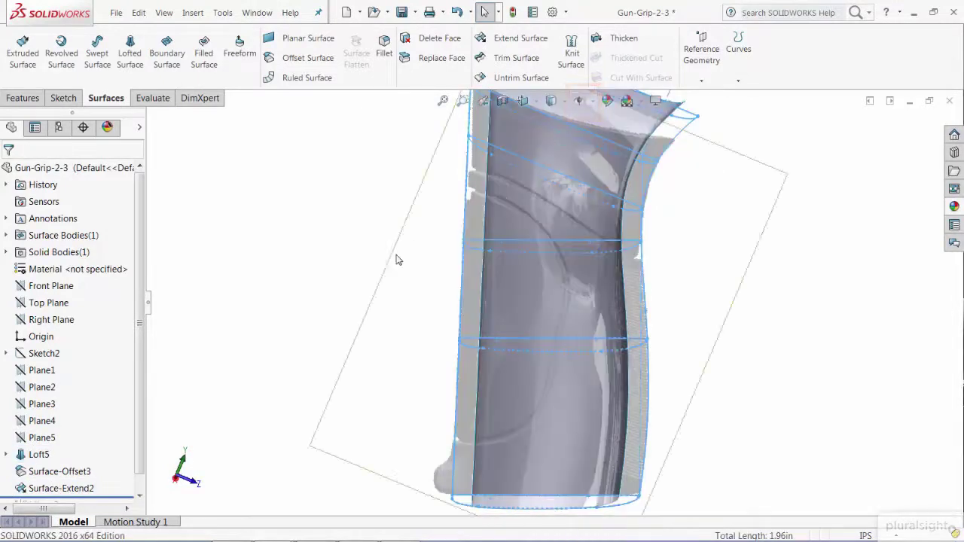
click(416, 286)
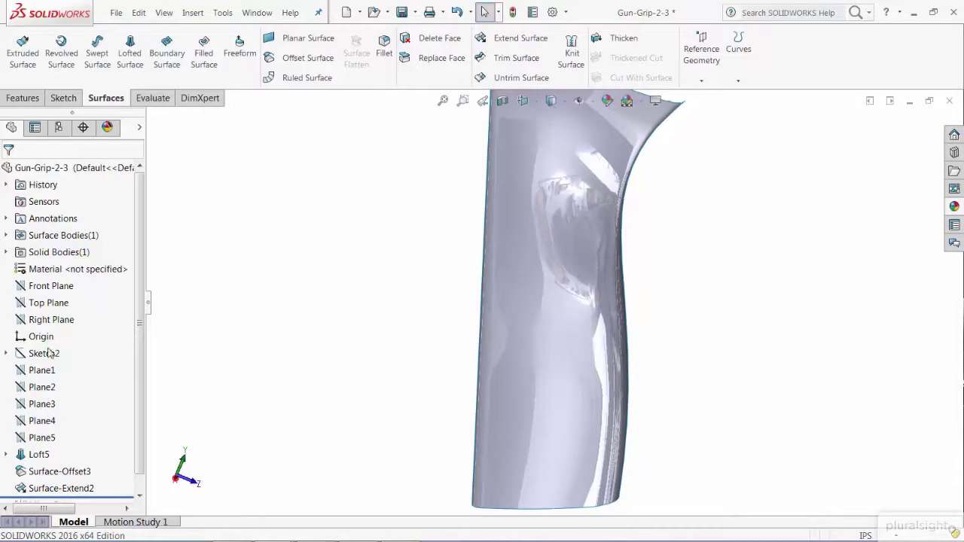
- Trim the offset surface with Plane5, removing the portion above the plane
click(37, 437)
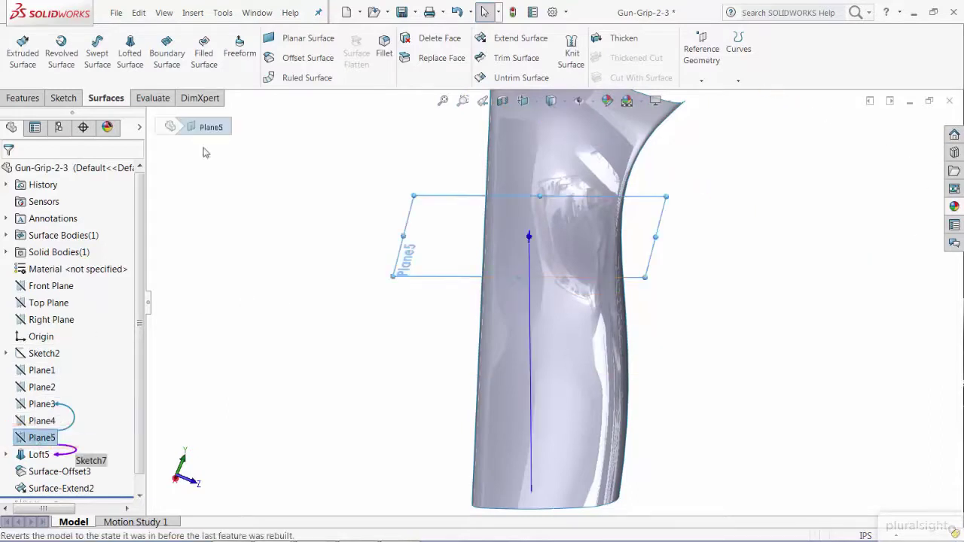
click(515, 57)
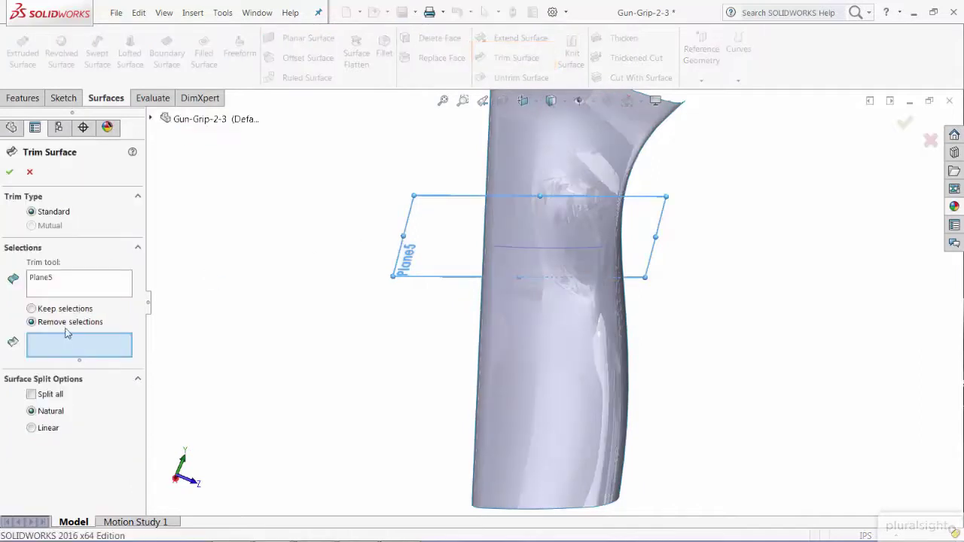
click(528, 145)
click(10, 172)
- Create a filled surface from the trimmed surface's upper edge with contact curvature and Fix up boundary enabled
middle_drag(310, 211, 312, 210)
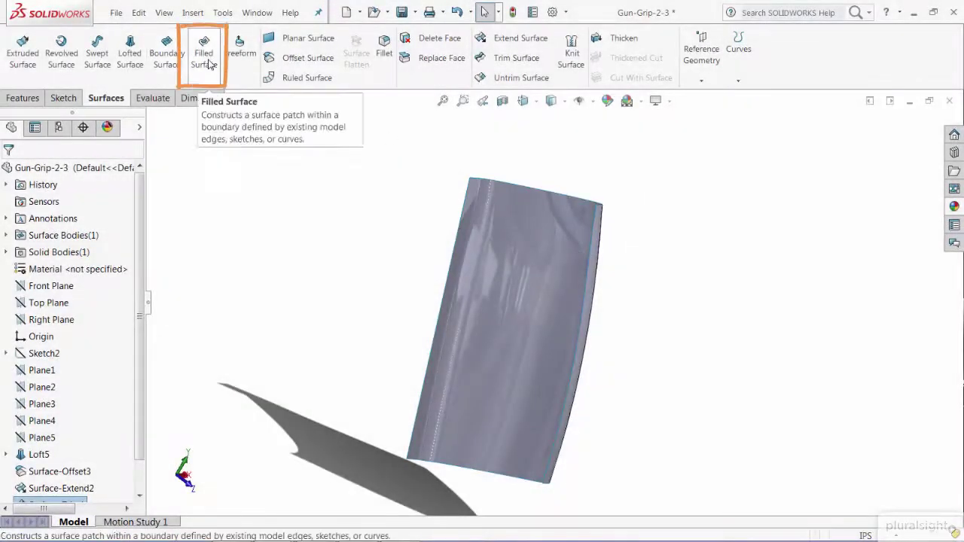
click(206, 59)
click(496, 181)
middle_drag(388, 186, 376, 189)
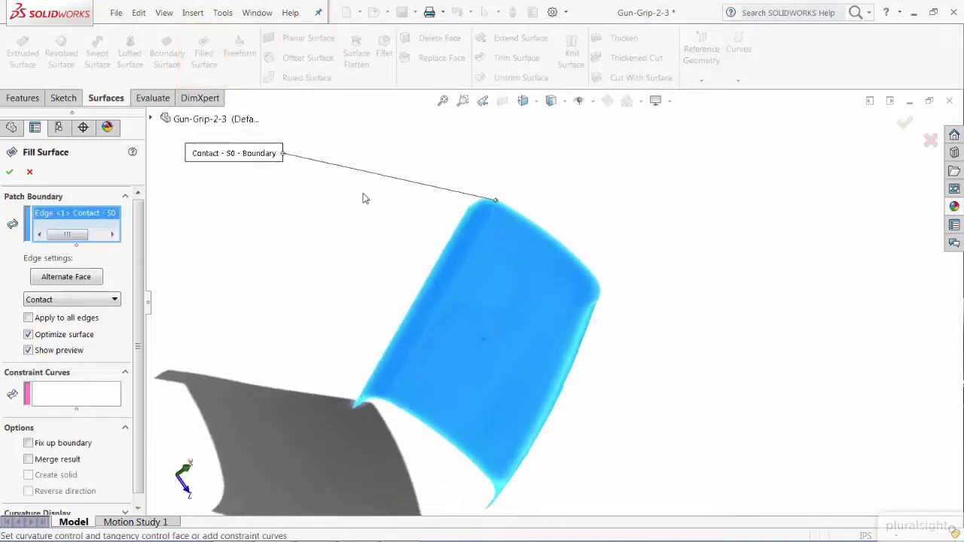
click(29, 444)
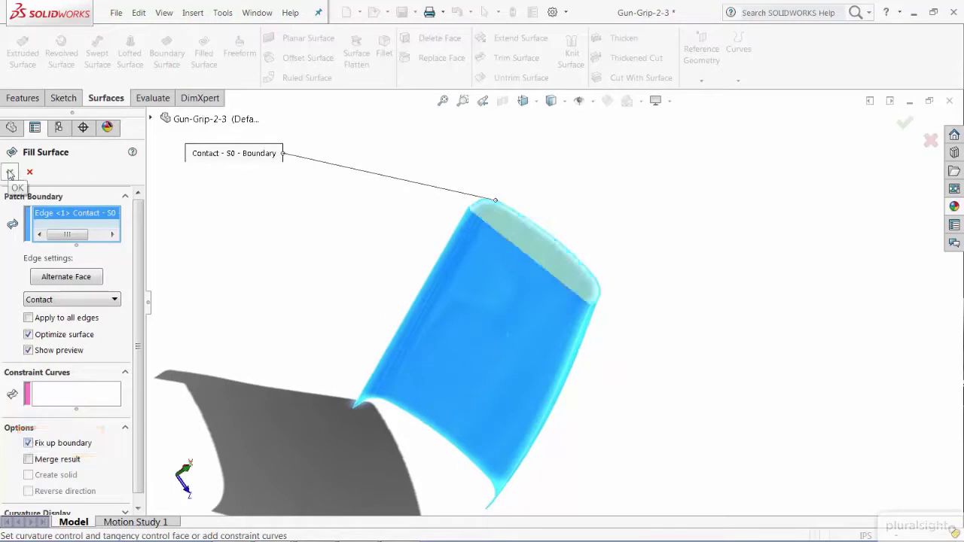
click(10, 173)
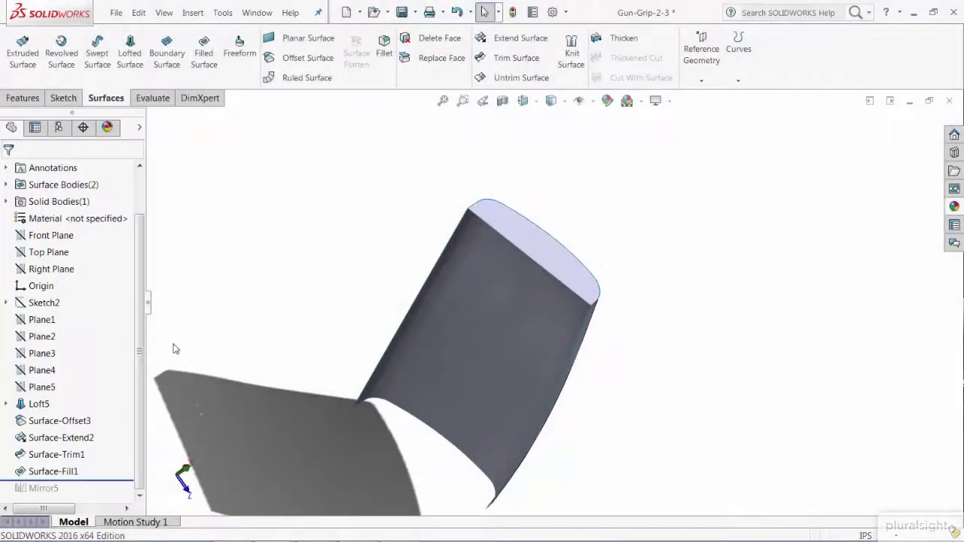
- Edit the filled surface to merge its result with the trimmed offset surface
right_click(60, 472)
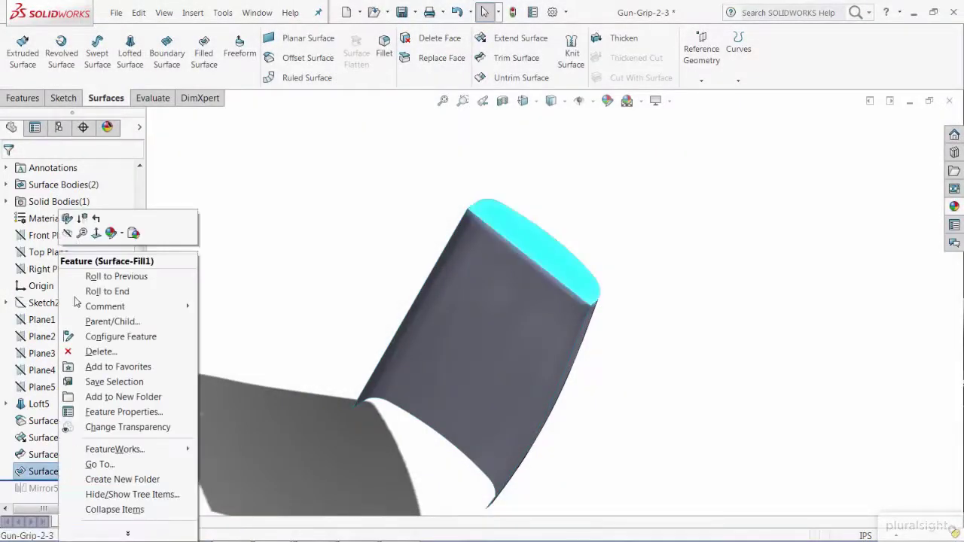
click(67, 219)
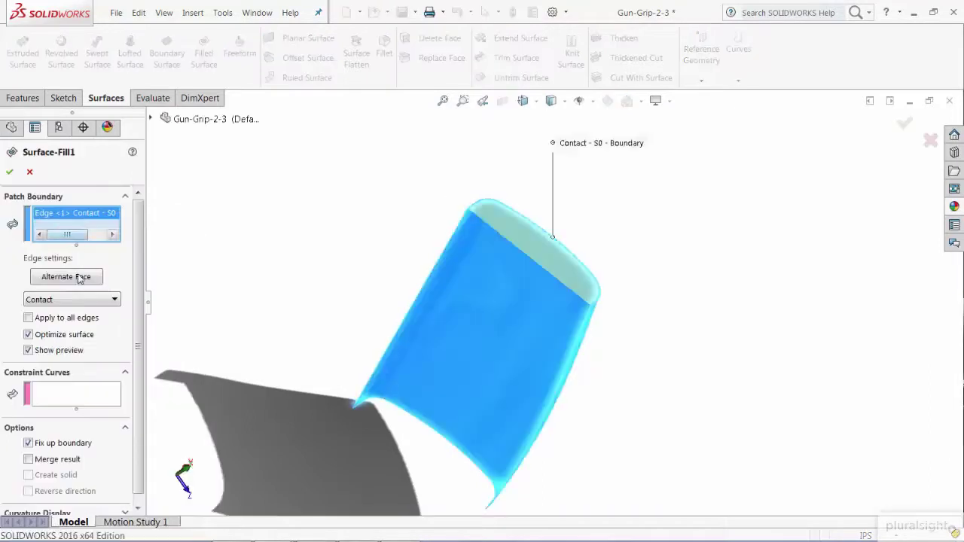
click(56, 465)
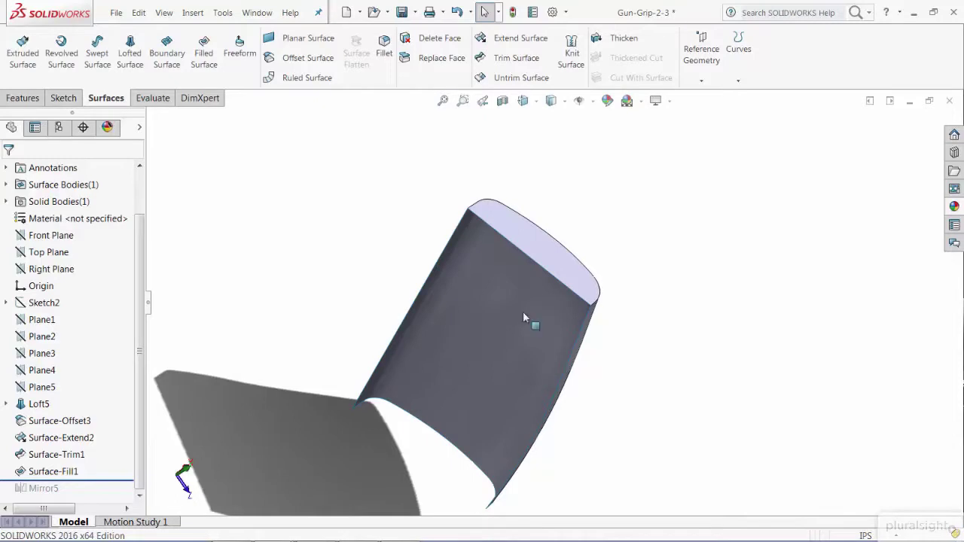
- Show the hidden Loft5 solid body again
click(6, 201)
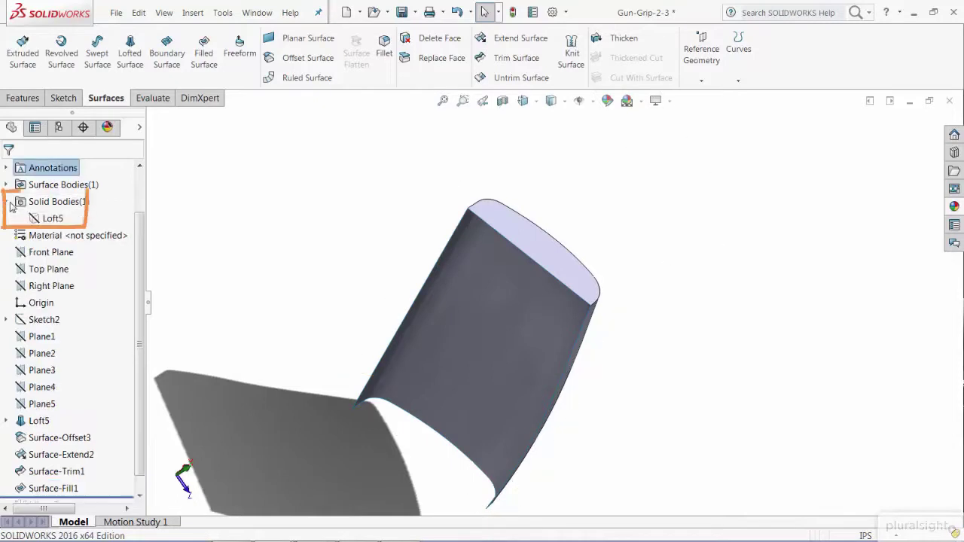
right_click(47, 219)
click(52, 193)
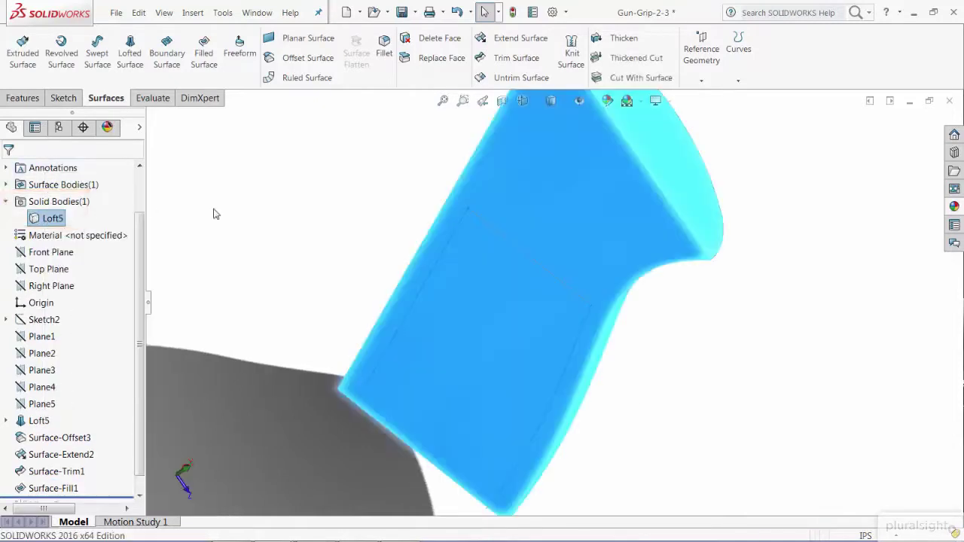
- Cut the solid grip with the merged Surface-Fill1 surface, flipping the cut direction, and view the cavity from the Left view
click(192, 14)
mouse_move(316, 48)
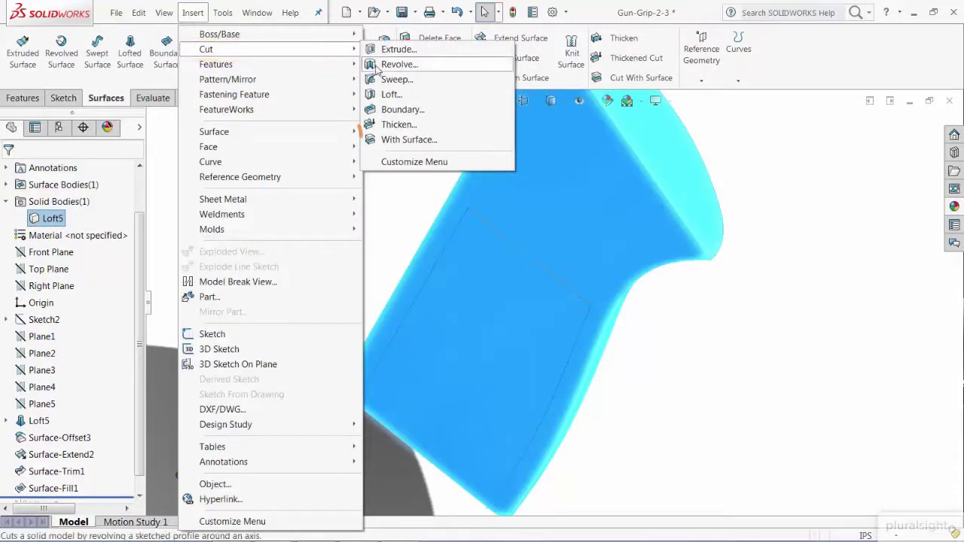
click(408, 141)
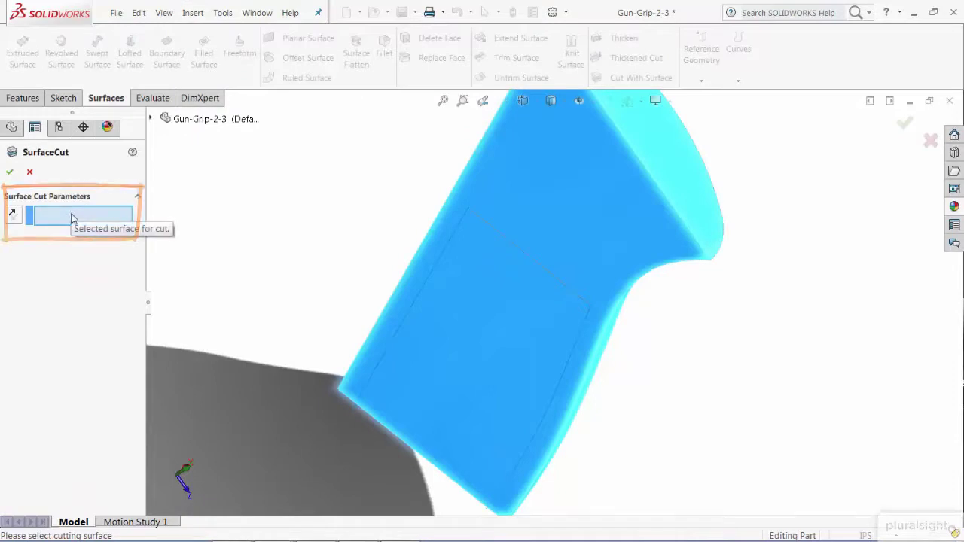
click(473, 214)
mouse_move(450, 221)
middle_down()
mouse_move(512, 216)
mouse_move(440, 212)
middle_up()
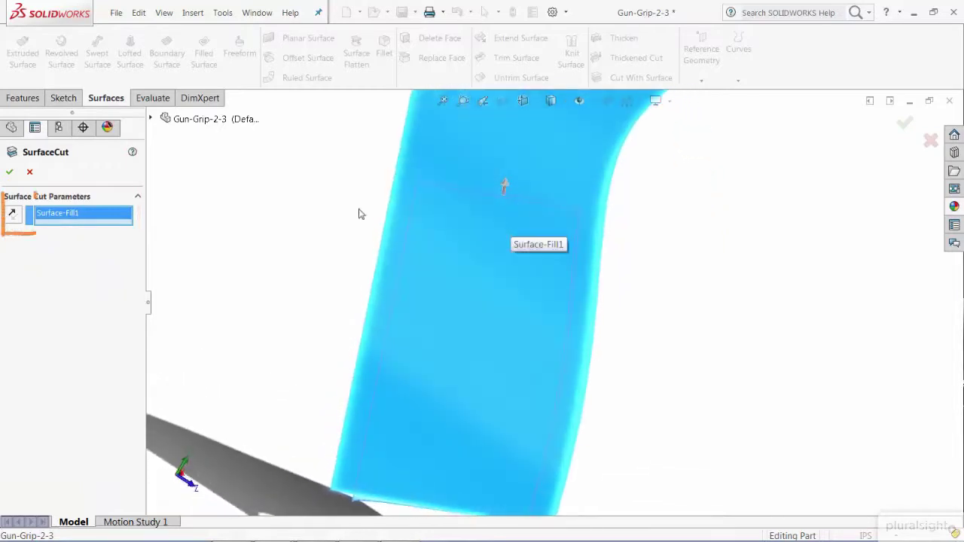
click(12, 213)
click(11, 174)
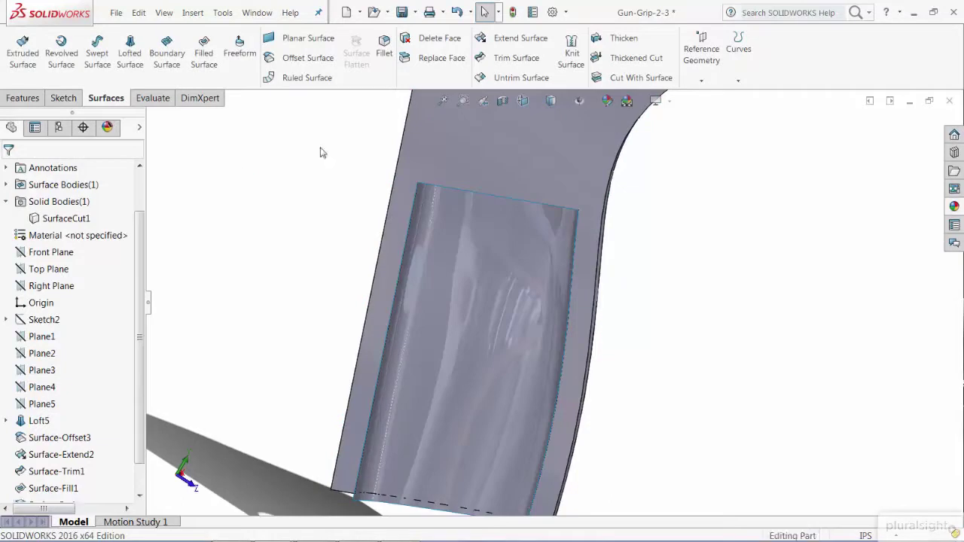
key(space)
click(275, 228)
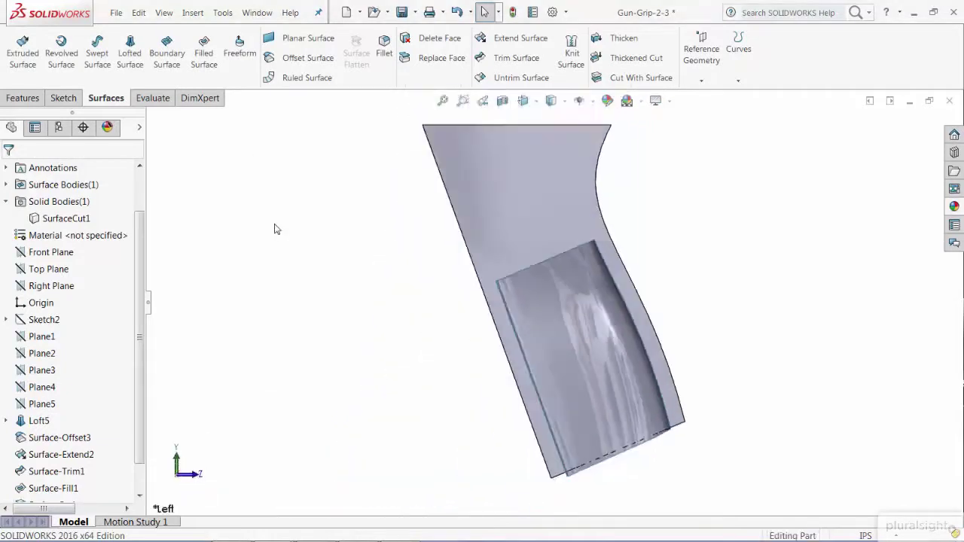
- Hide the Surface-Fill1 surface body so only the hollowed solid grip is shown
click(7, 184)
right_click(68, 201)
click(69, 188)
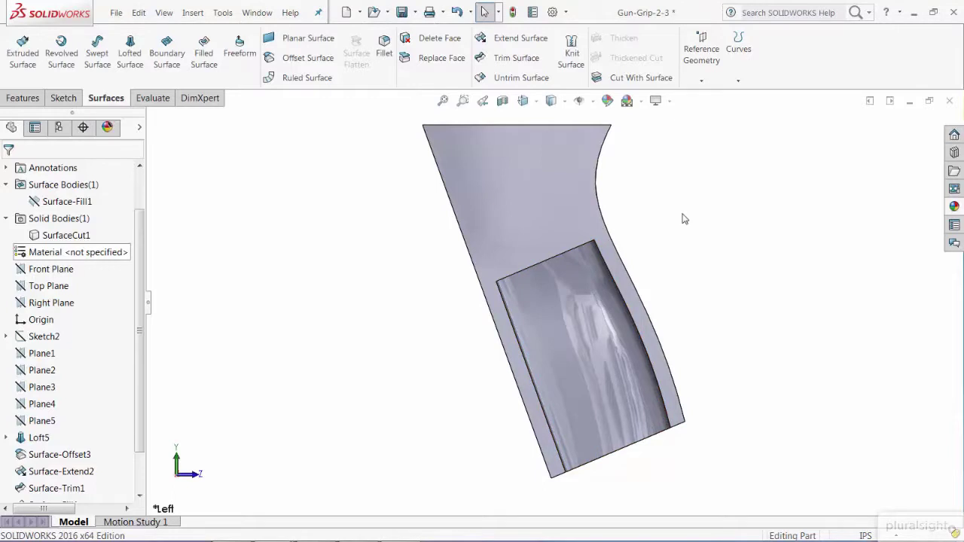
- Create a boundary surface in Direction 1 between the cavity's curved bottom opening edge and its curved upper inner edge
click(181, 72)
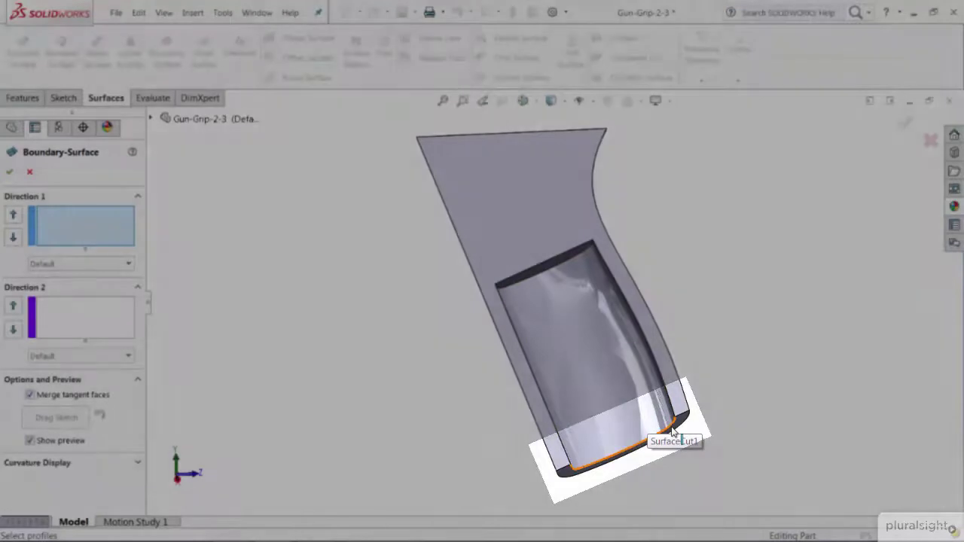
click(673, 431)
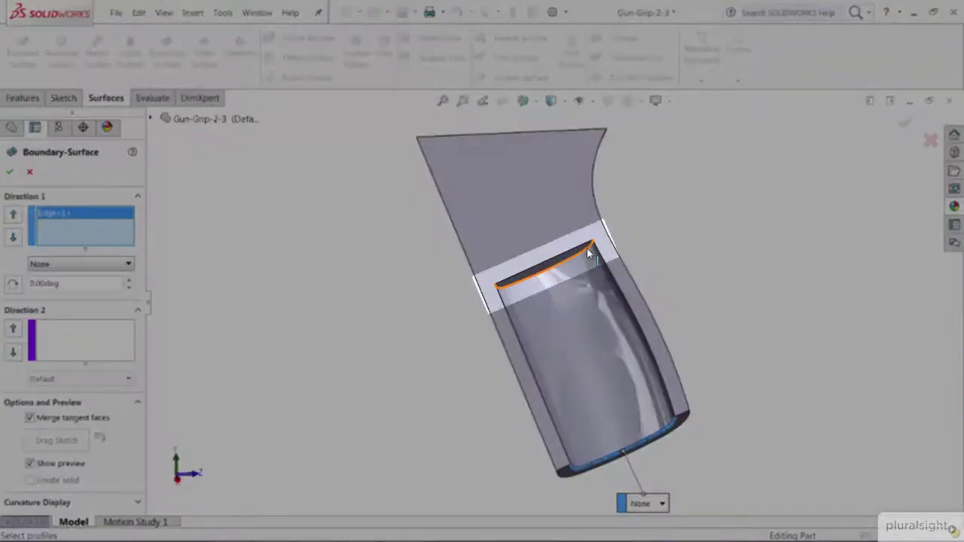
click(589, 253)
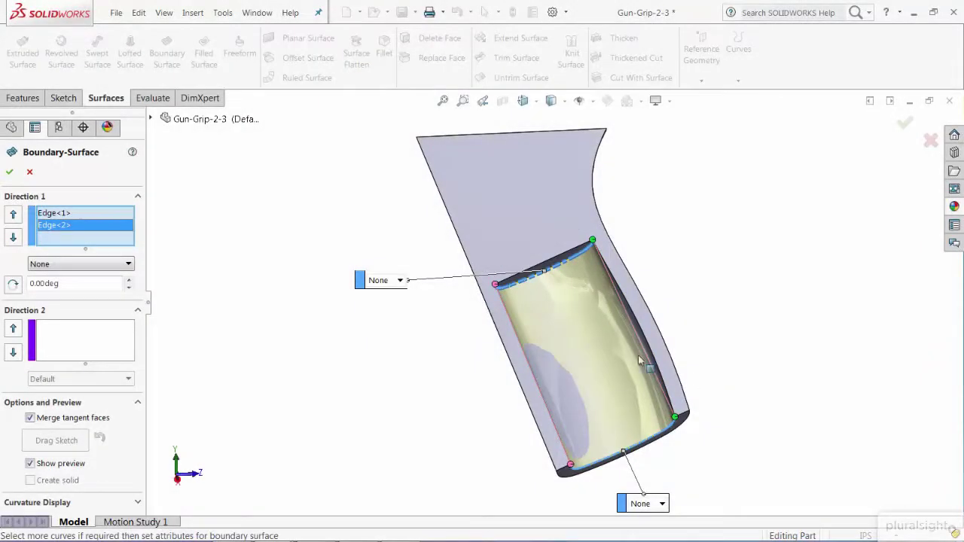
click(10, 174)
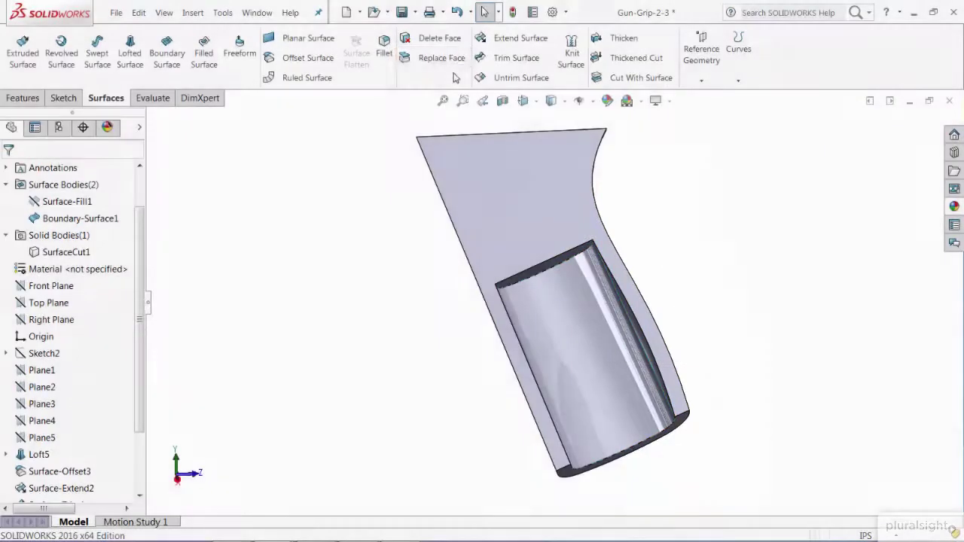
- Replace the cavity's curved inner face with the new boundary surface using Replace Face
click(444, 60)
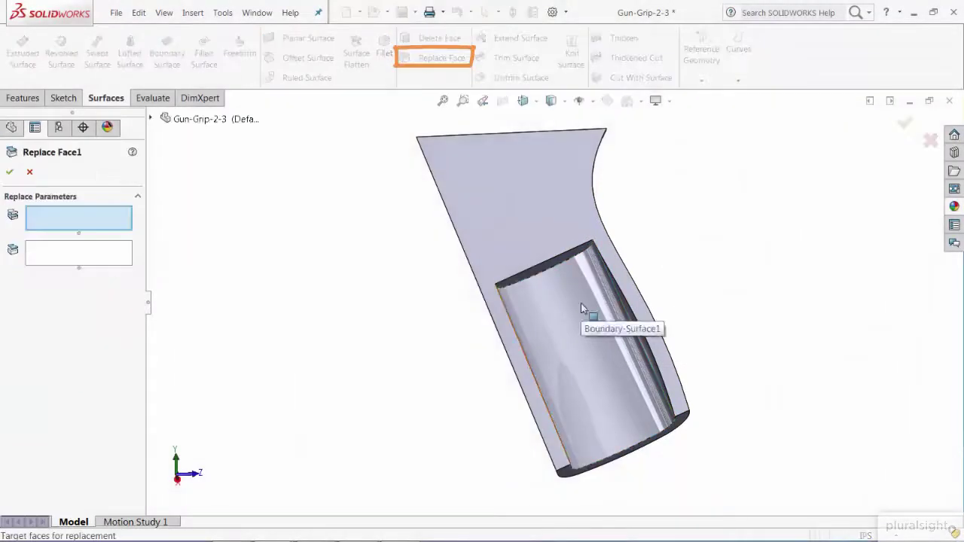
click(631, 314)
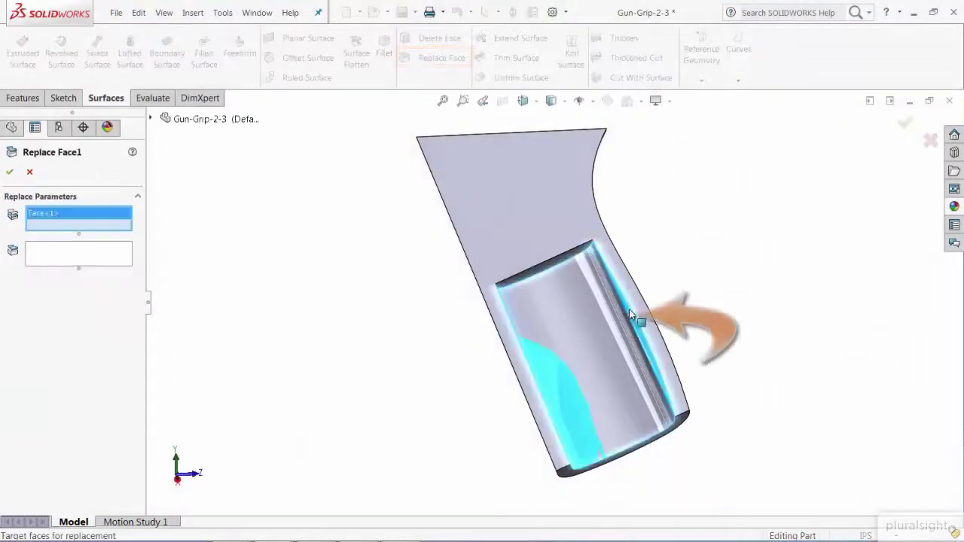
click(73, 253)
click(570, 302)
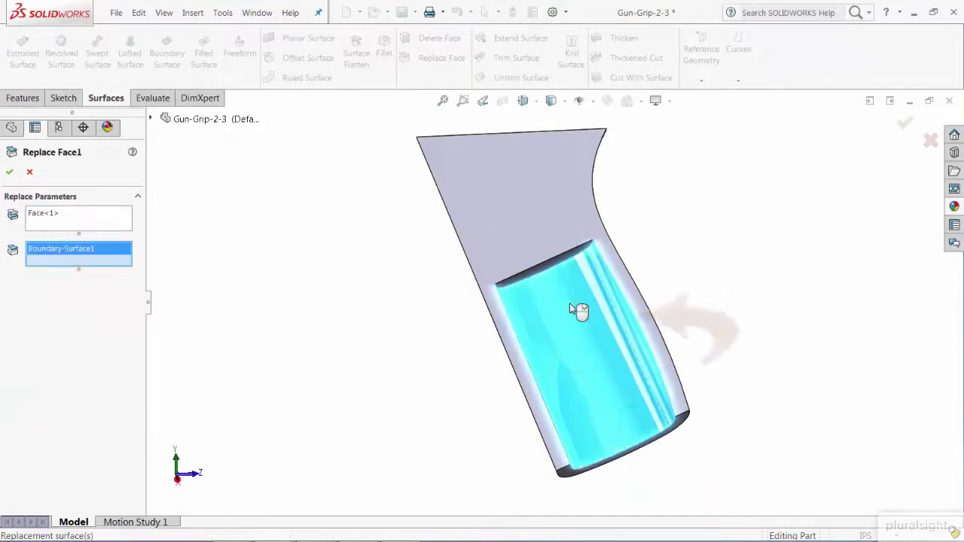
click(10, 173)
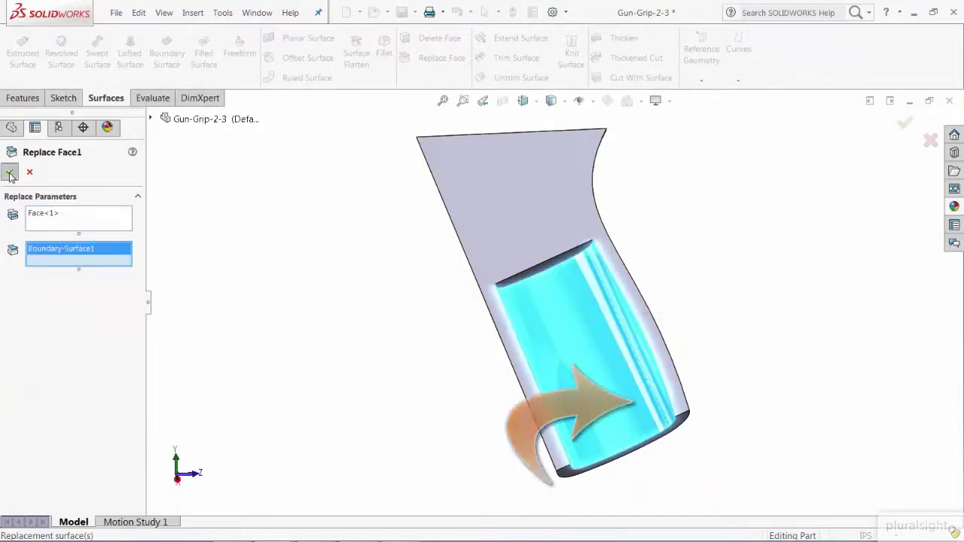
- Hide the Boundary-Surface1 body and roll the feature history forward past Mirror5
right_click(89, 220)
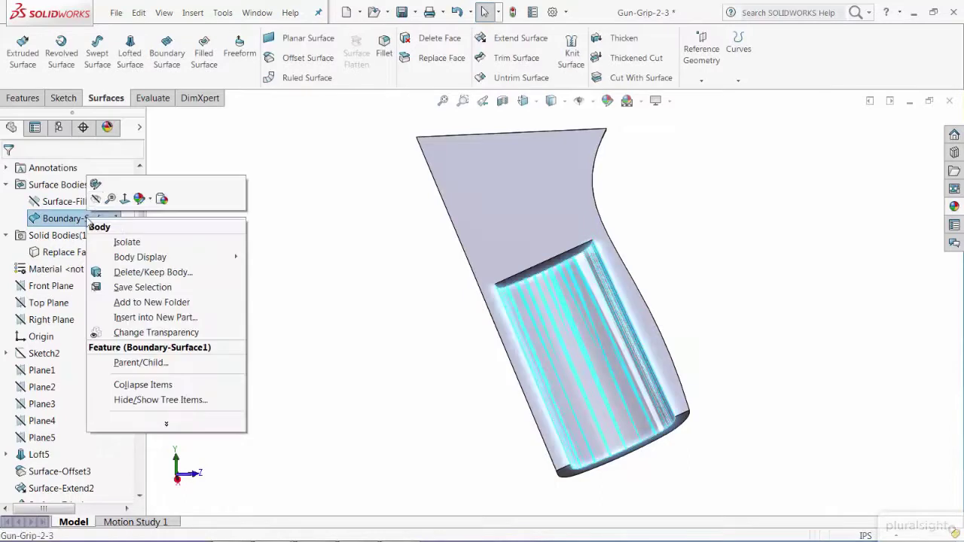
click(96, 199)
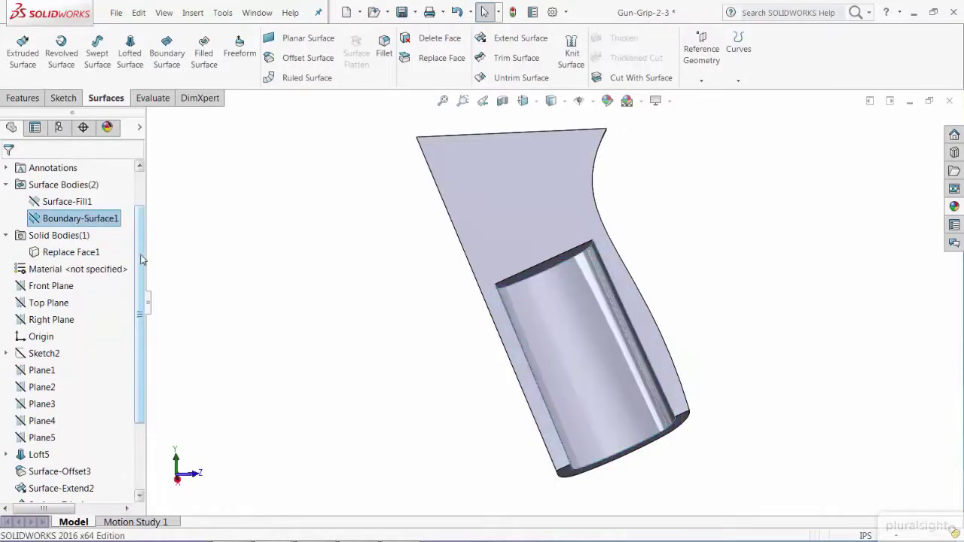
scroll(141, 259, down, 2)
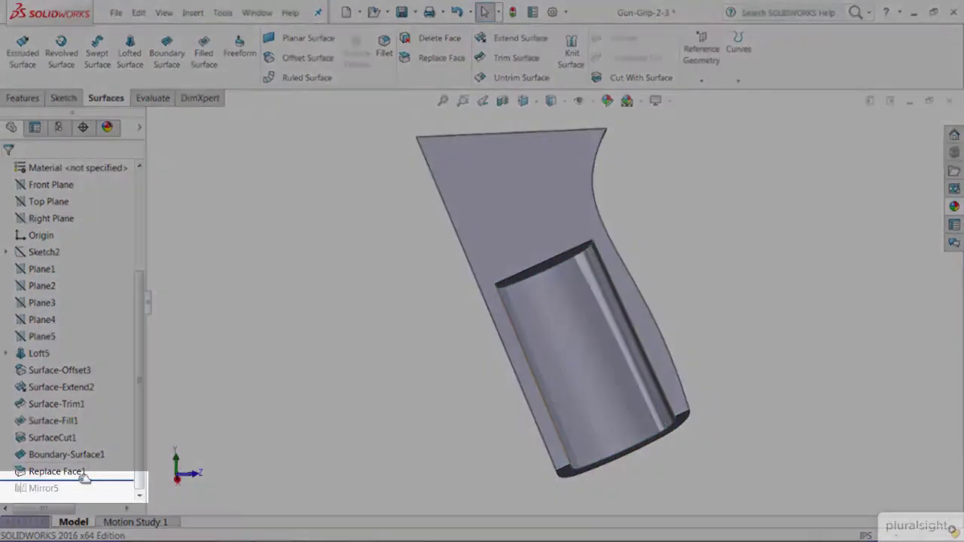
drag(92, 480, 95, 491)
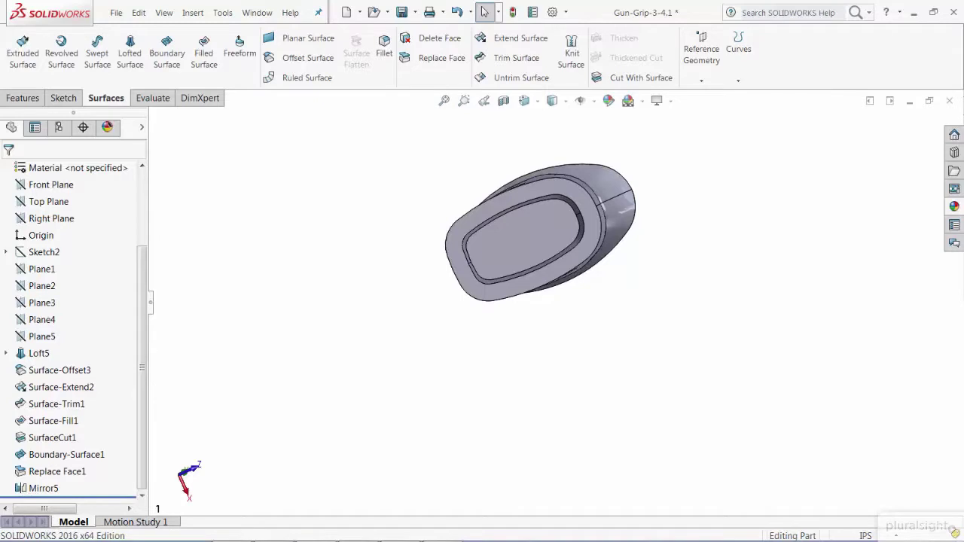
- In the Right view, cut the mirrored grip with a surface cut that uses the Right Plane as cutting surface
key(ctrl+4)
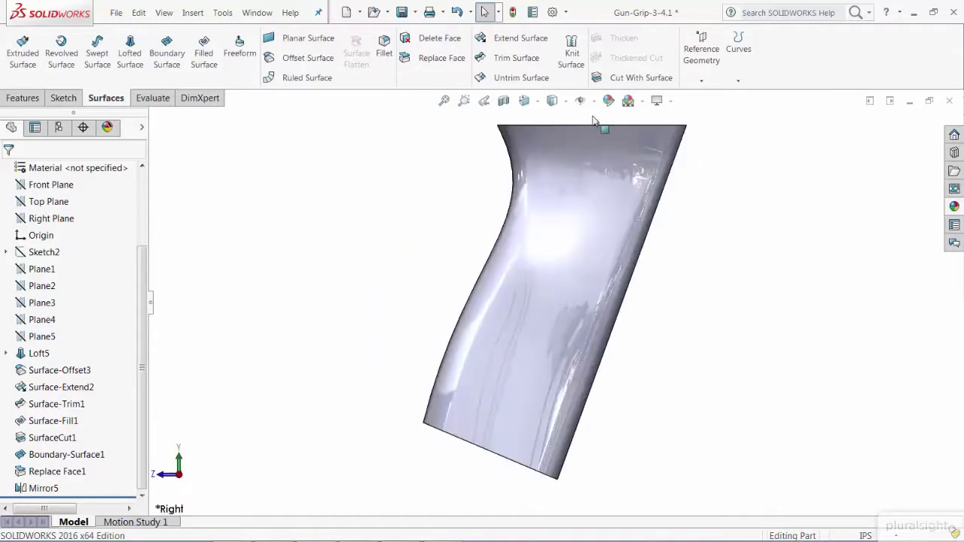
click(188, 15)
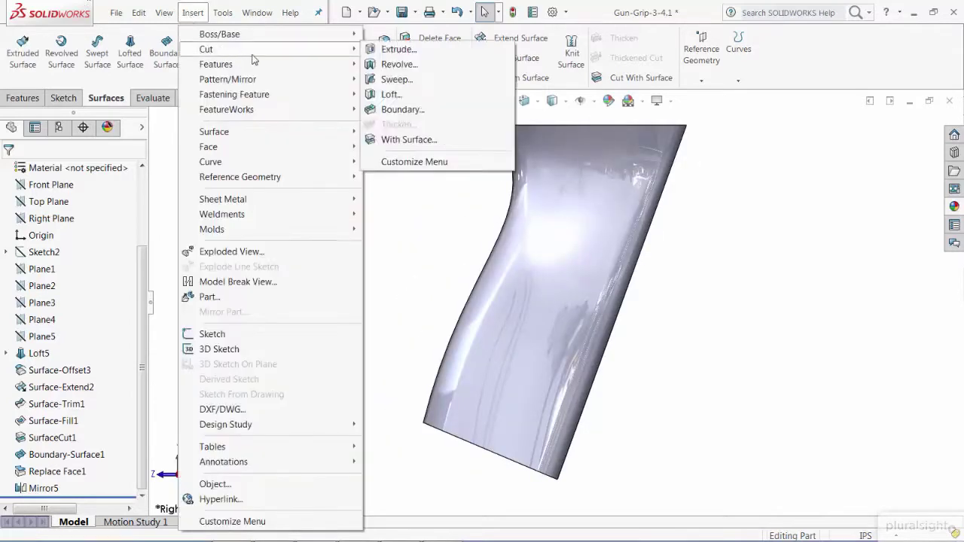
mouse_move(354, 49)
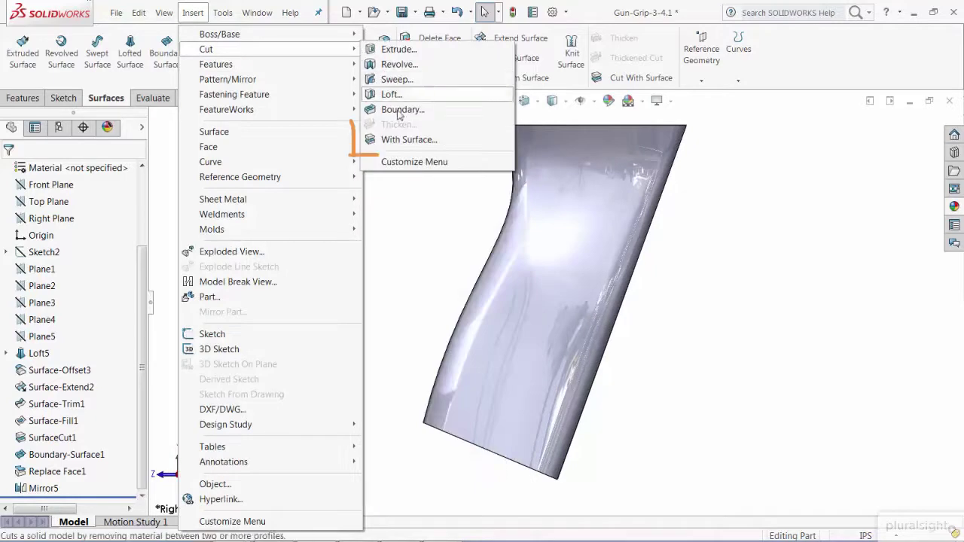
click(384, 139)
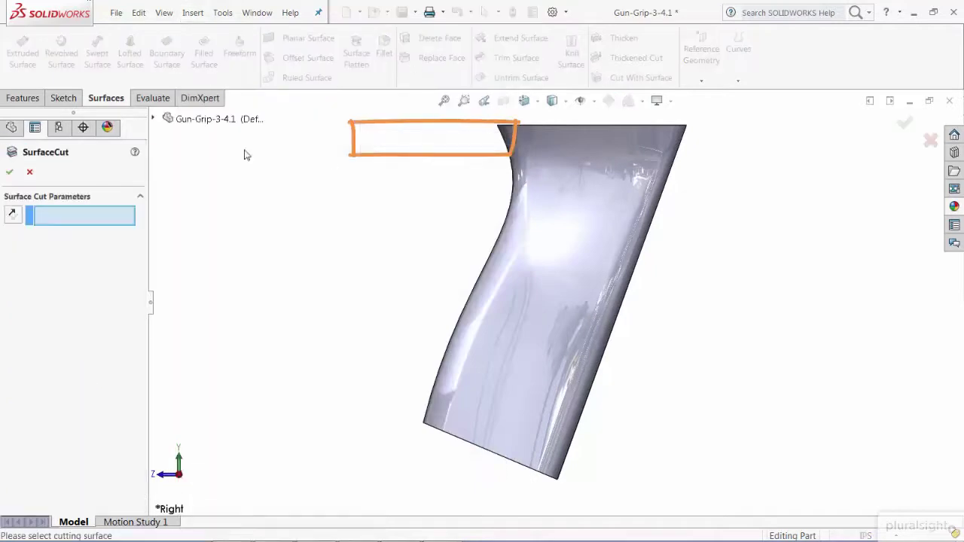
click(153, 118)
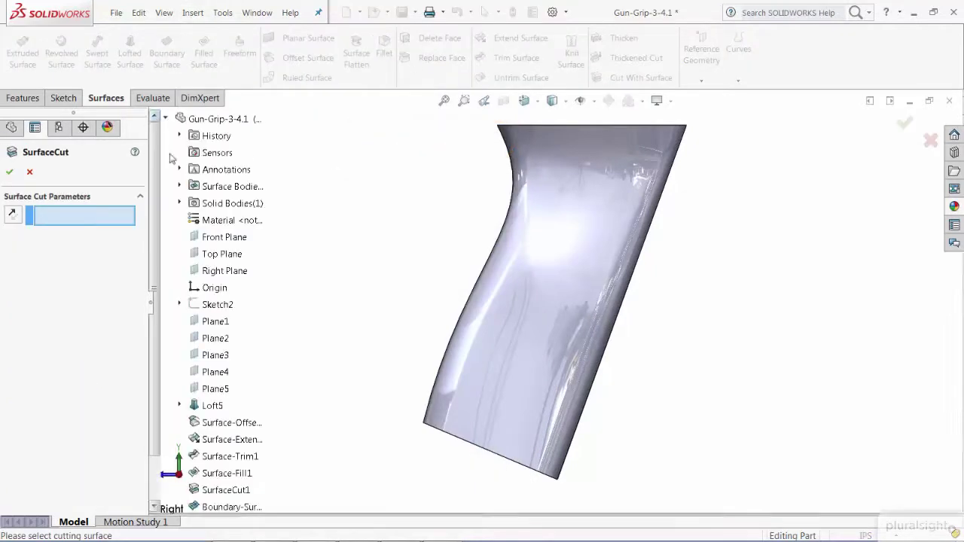
click(204, 273)
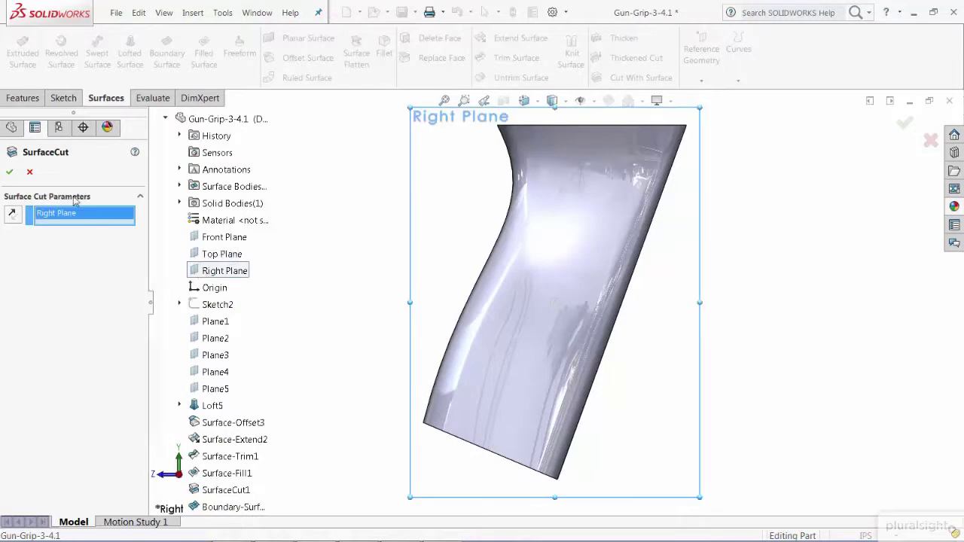
click(10, 174)
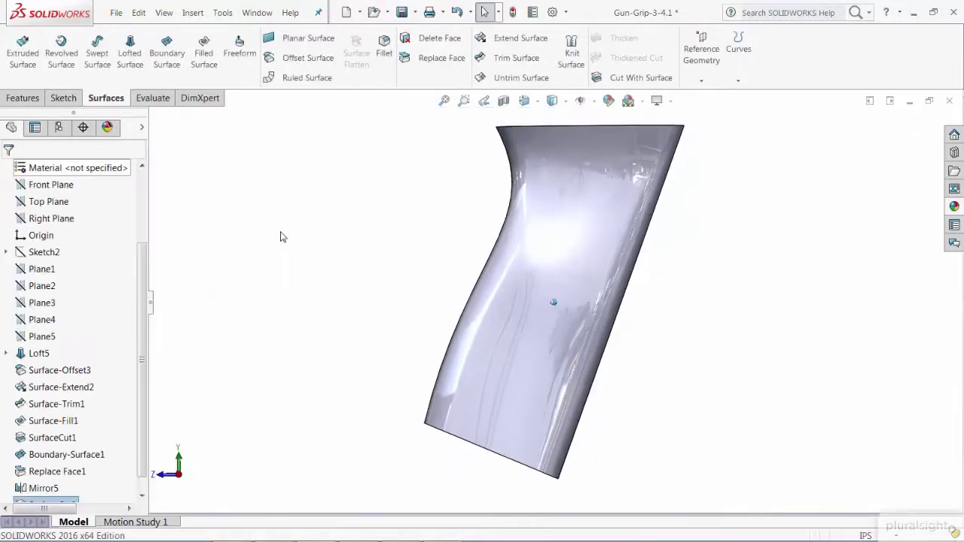